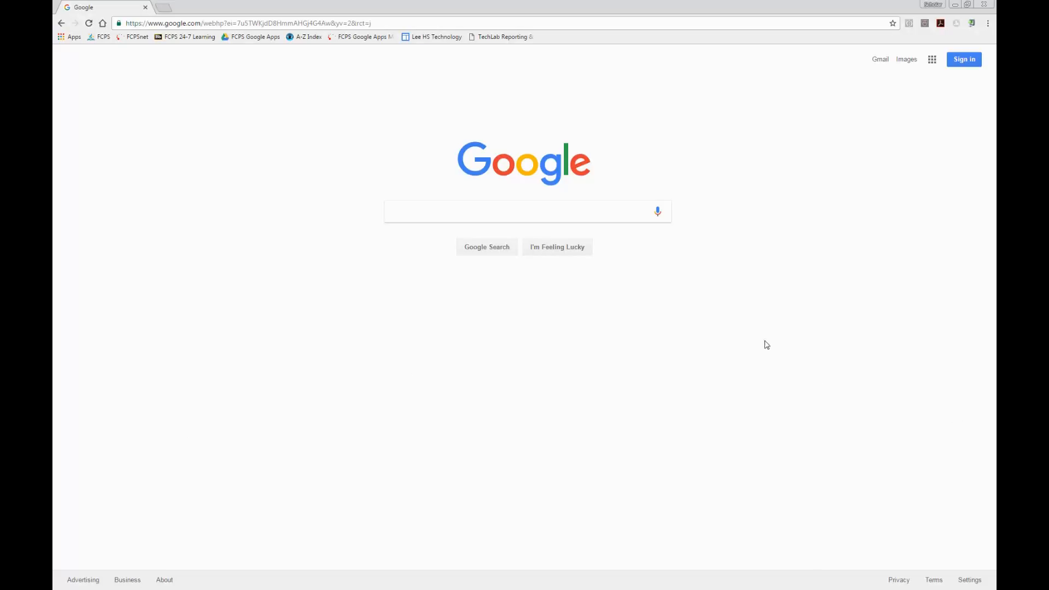
# Step: Sign in to the Google account with the saved password and open Google Drive
pyautogui.click(966, 60)
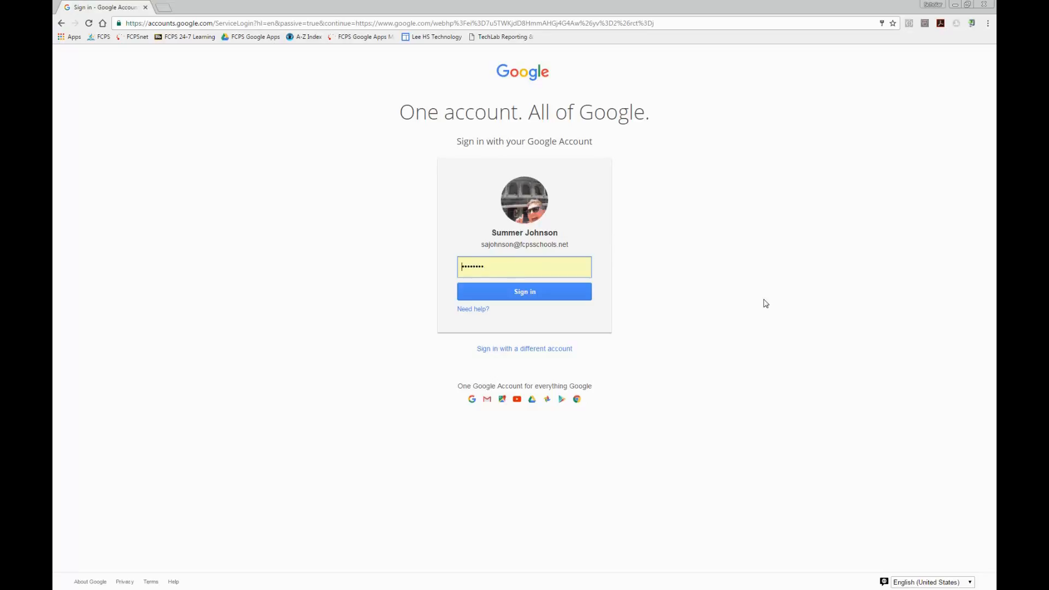
pyautogui.click(534, 297)
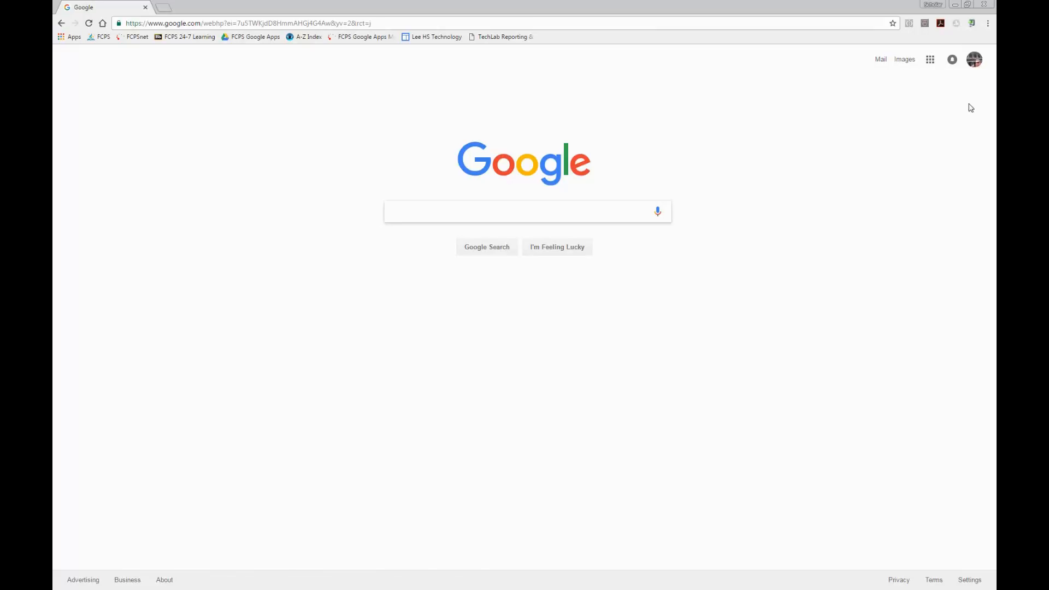
pyautogui.click(932, 64)
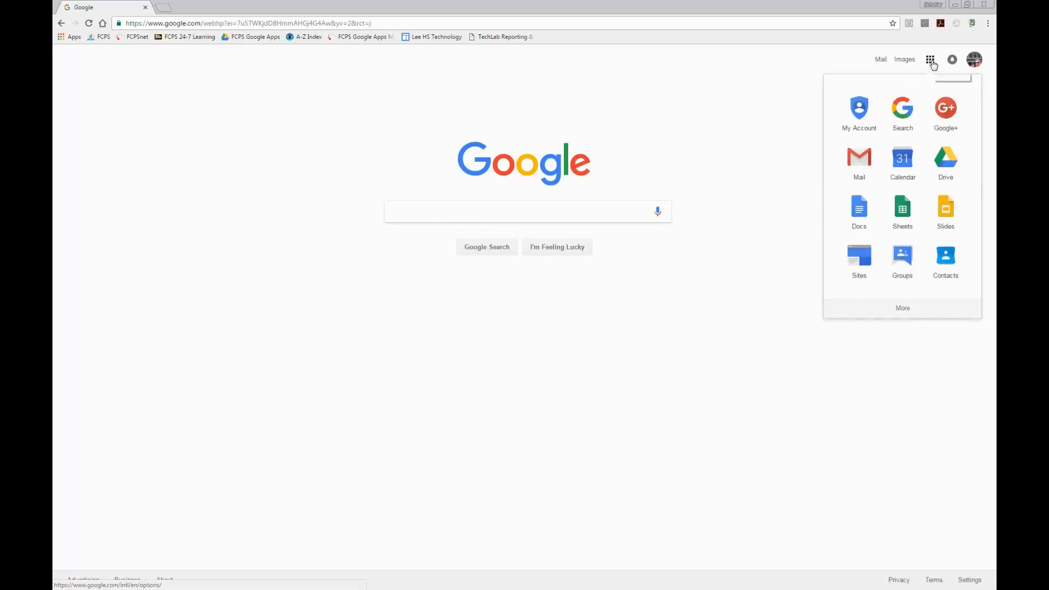
pyautogui.click(948, 160)
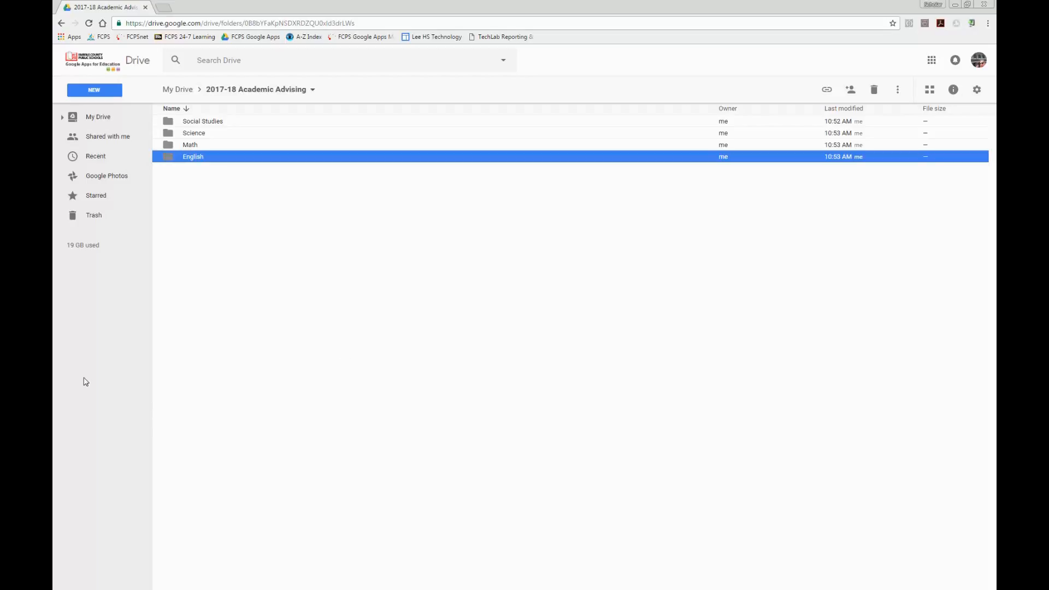
# Step: Create a folder named "US/VA Govt" inside the Social Studies folder of 2017-18 Academic Advising
pyautogui.doubleClick(203, 121)
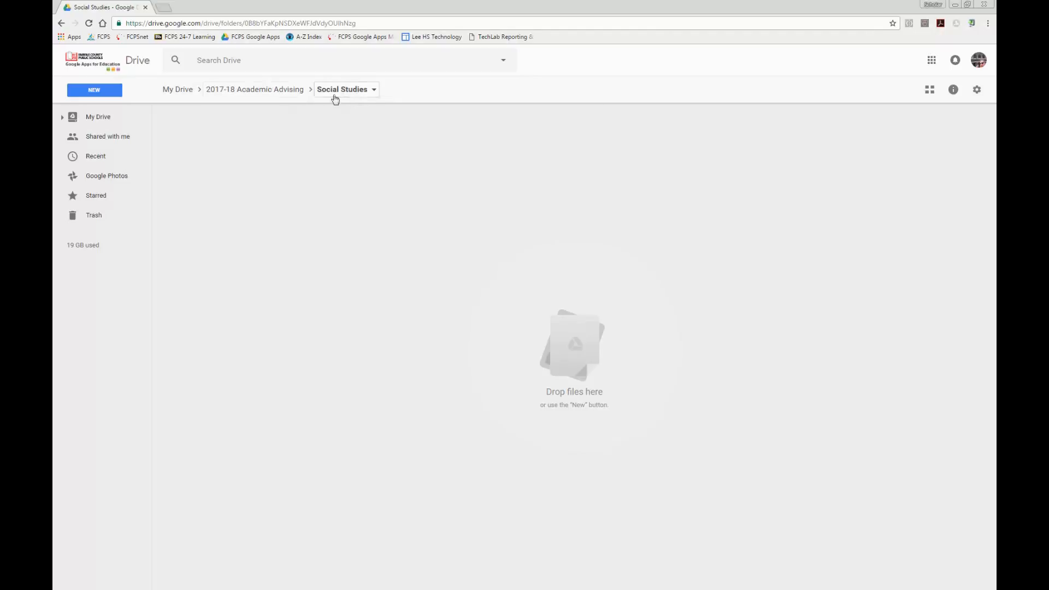
pyautogui.click(99, 91)
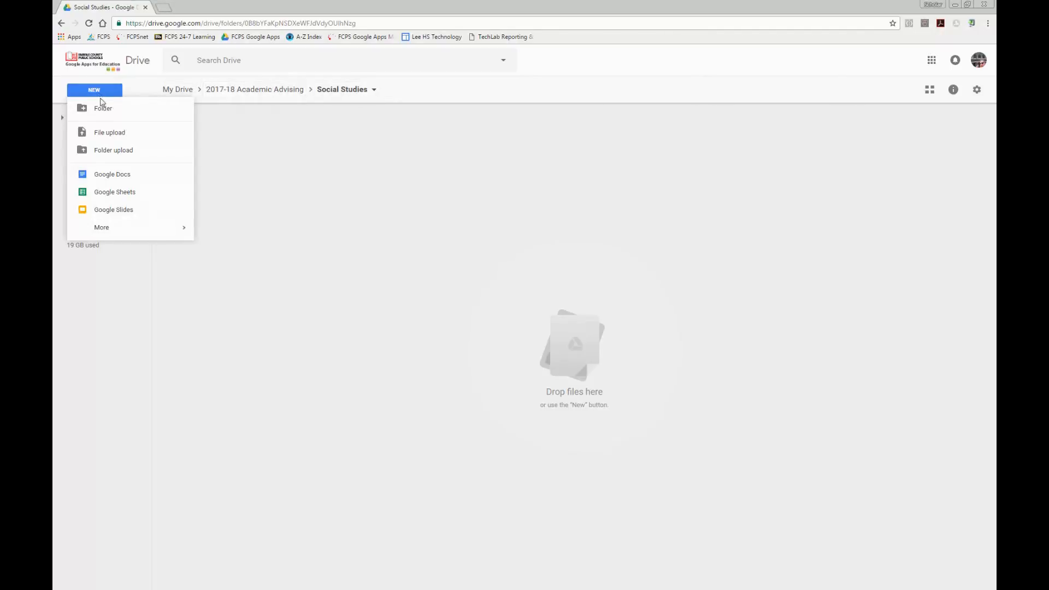
pyautogui.click(106, 109)
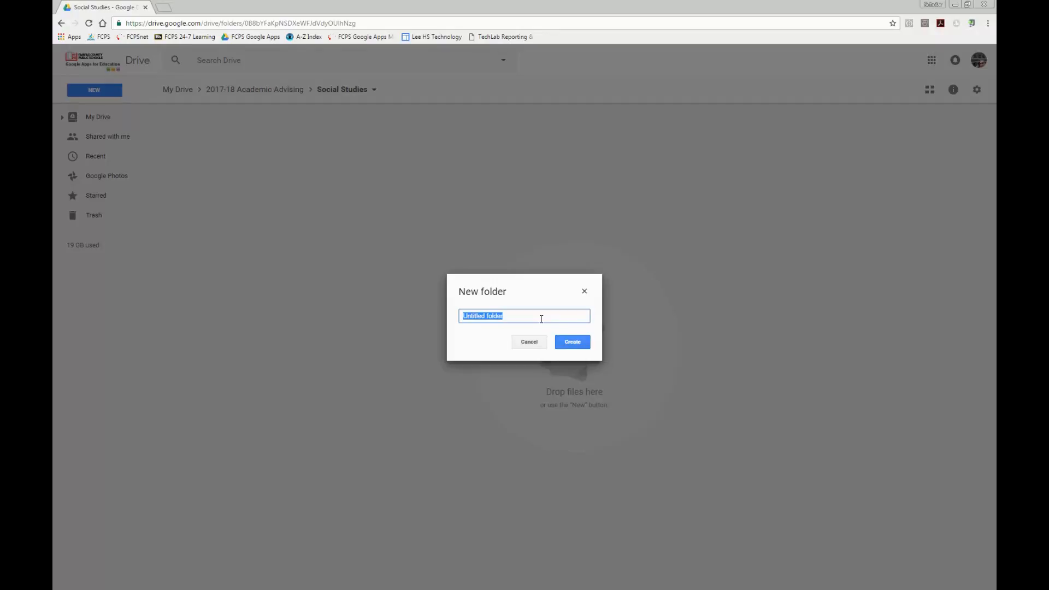
pyautogui.press('BackSpace')
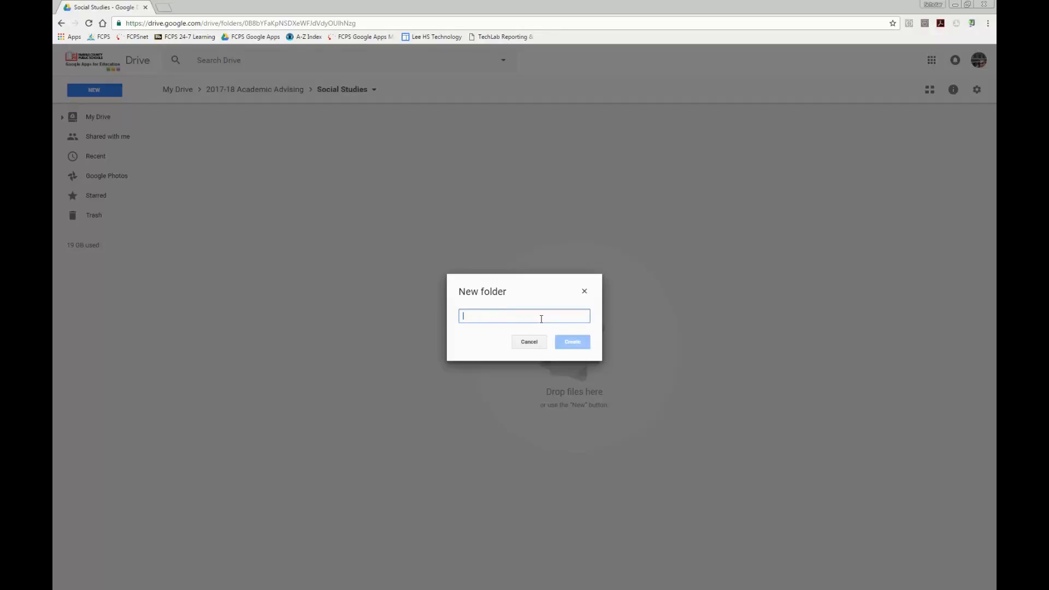
pyautogui.write('US/V')
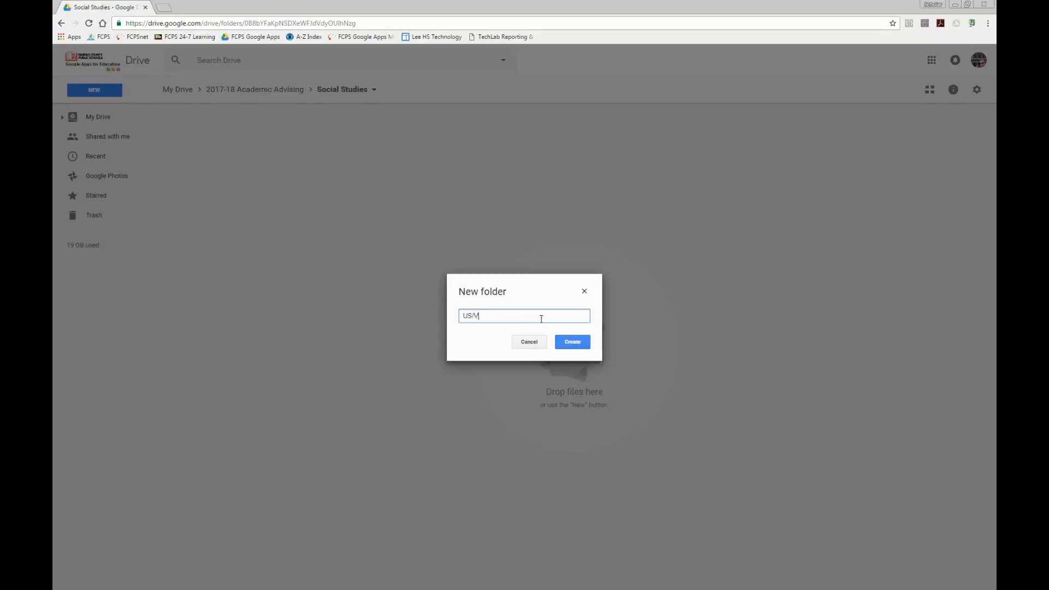
pyautogui.write('A Govt')
pyautogui.click(573, 343)
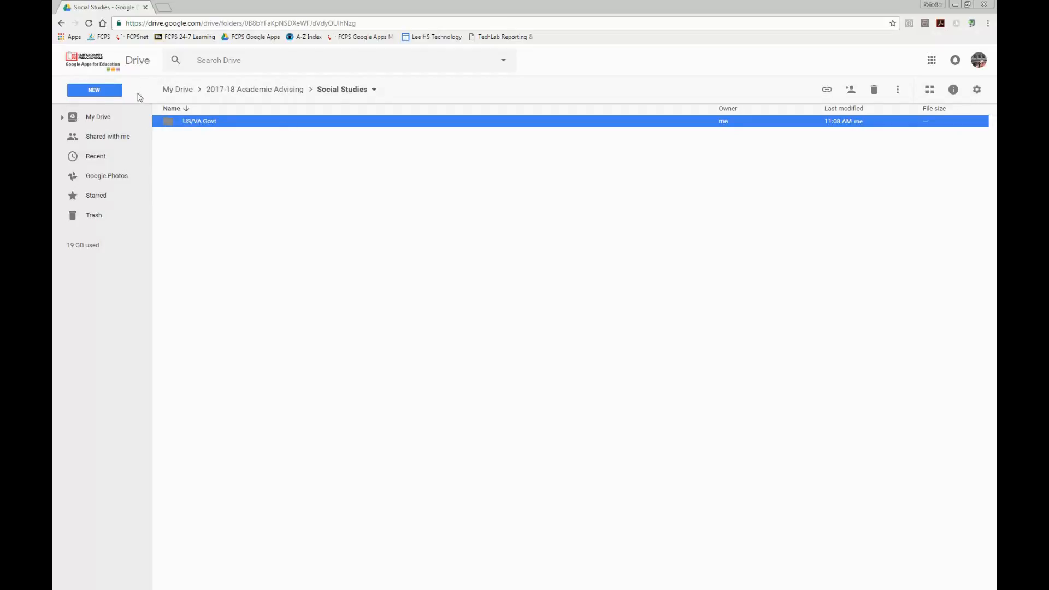
# Step: Create a folder named "WH2" in the Social Studies folder
pyautogui.click(100, 91)
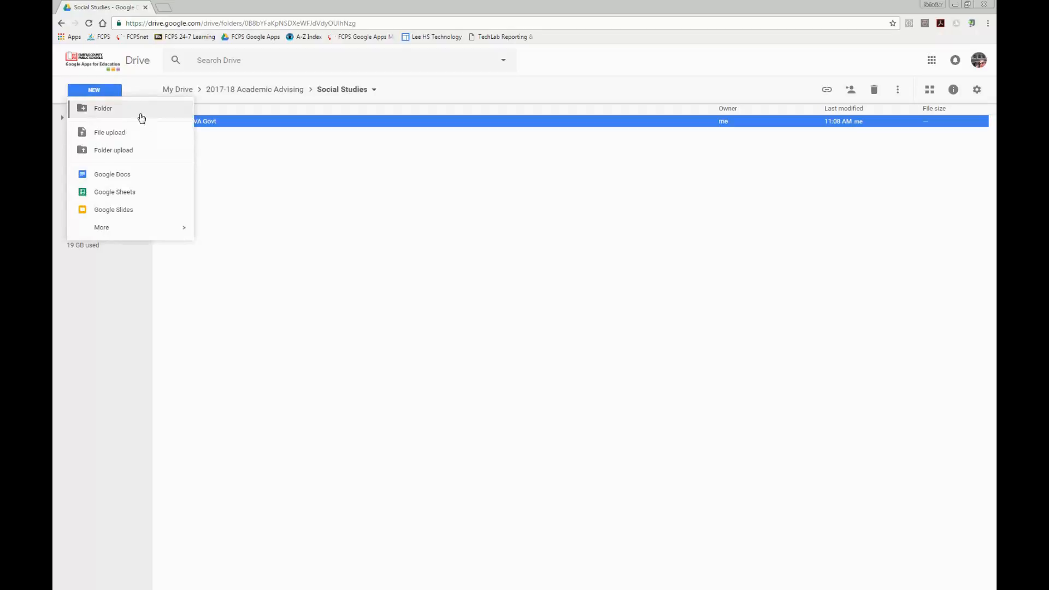
pyautogui.click(130, 111)
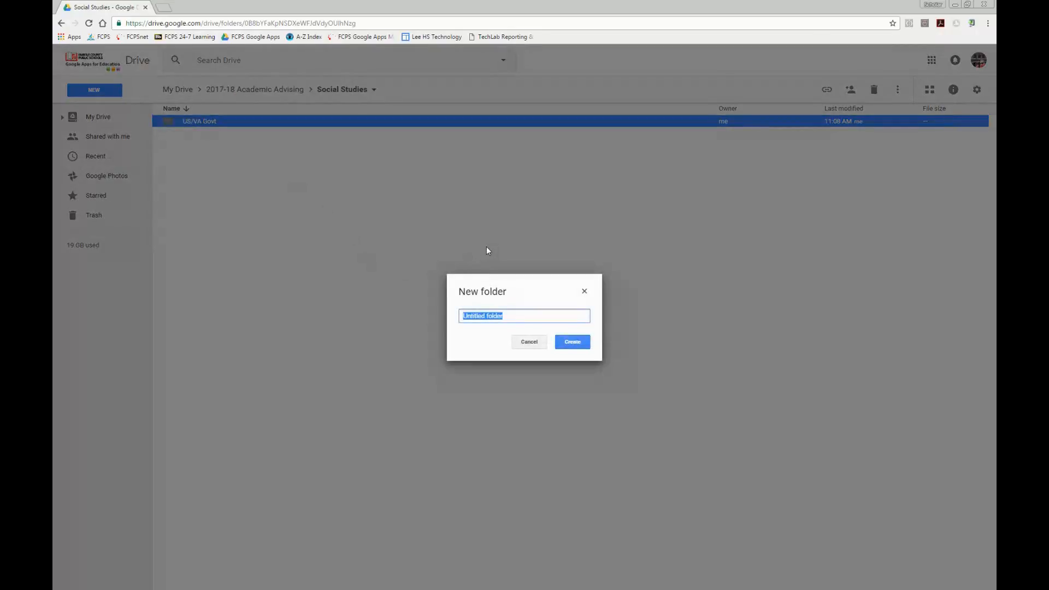
pyautogui.press('BackSpace')
pyautogui.write('H2')
pyautogui.click(573, 342)
# Step: Create a folder named "WH1" in the Social Studies folder
pyautogui.click(94, 91)
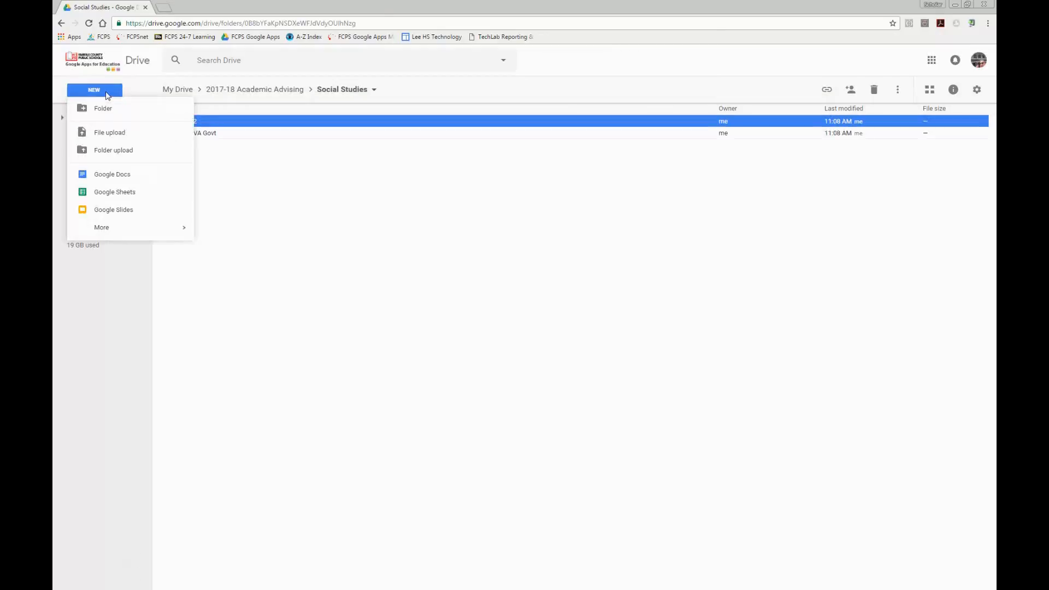
pyautogui.click(102, 109)
pyautogui.press('BackSpace')
pyautogui.write('WH1')
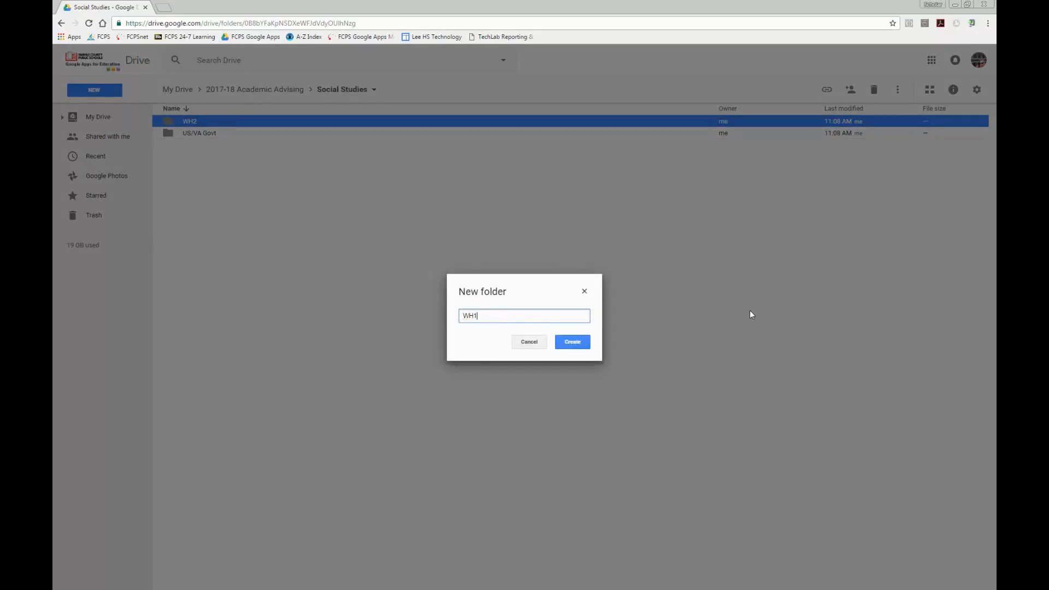
pyautogui.click(563, 344)
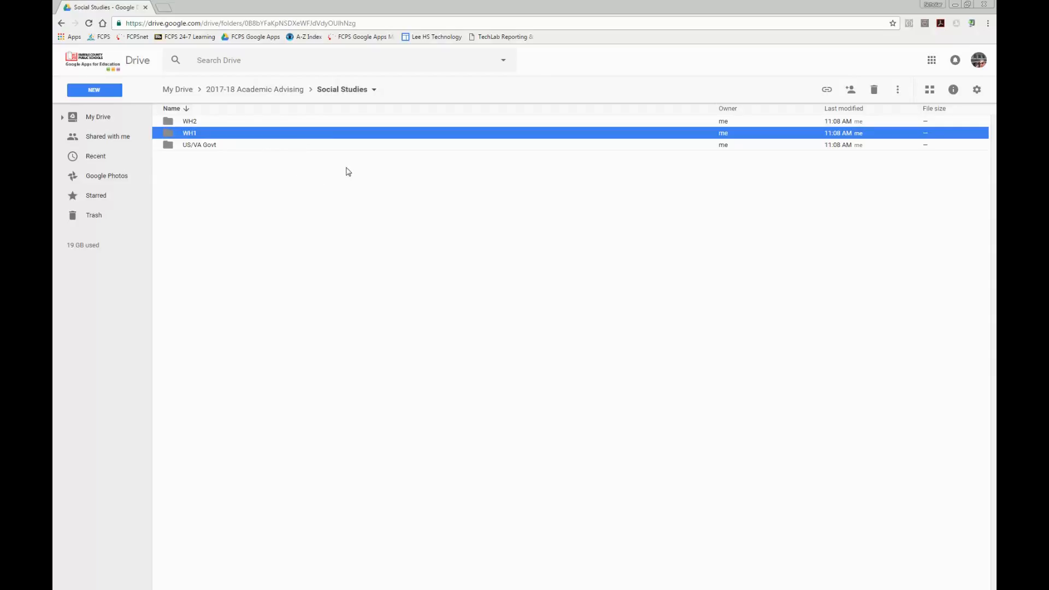
# Step: Open the US/VA Govt folder and create a subfolder in it, also named "US/VA Govt"
pyautogui.doubleClick(196, 146)
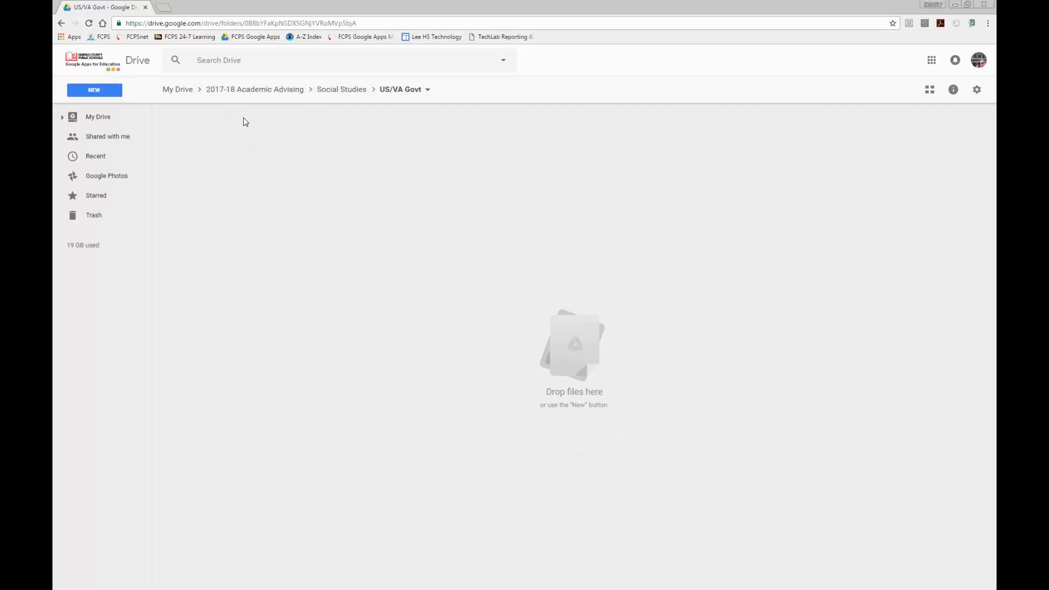
pyautogui.click(99, 94)
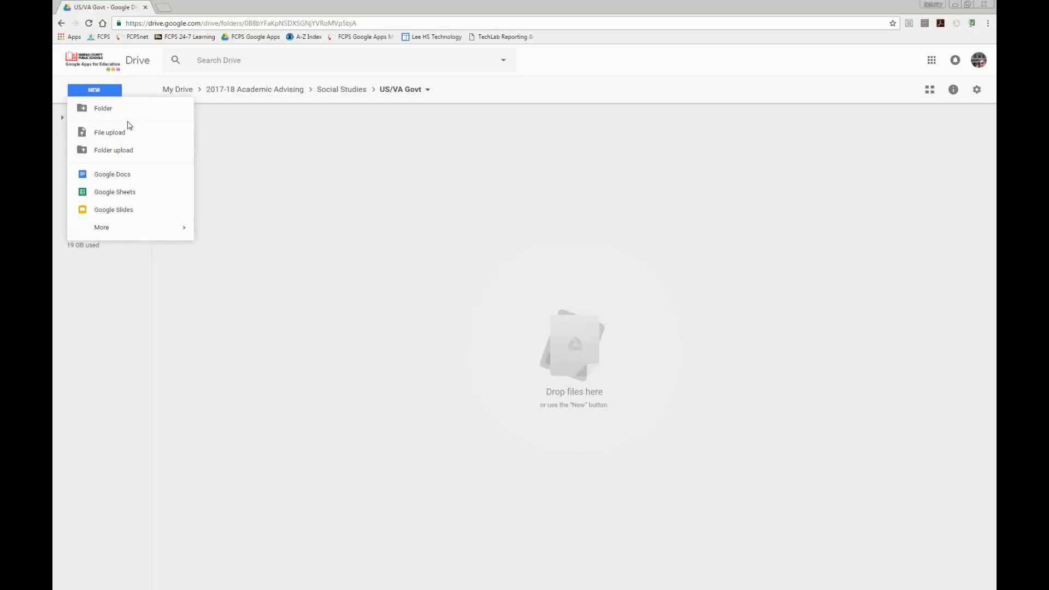
pyautogui.click(126, 109)
pyautogui.press('BackSpace')
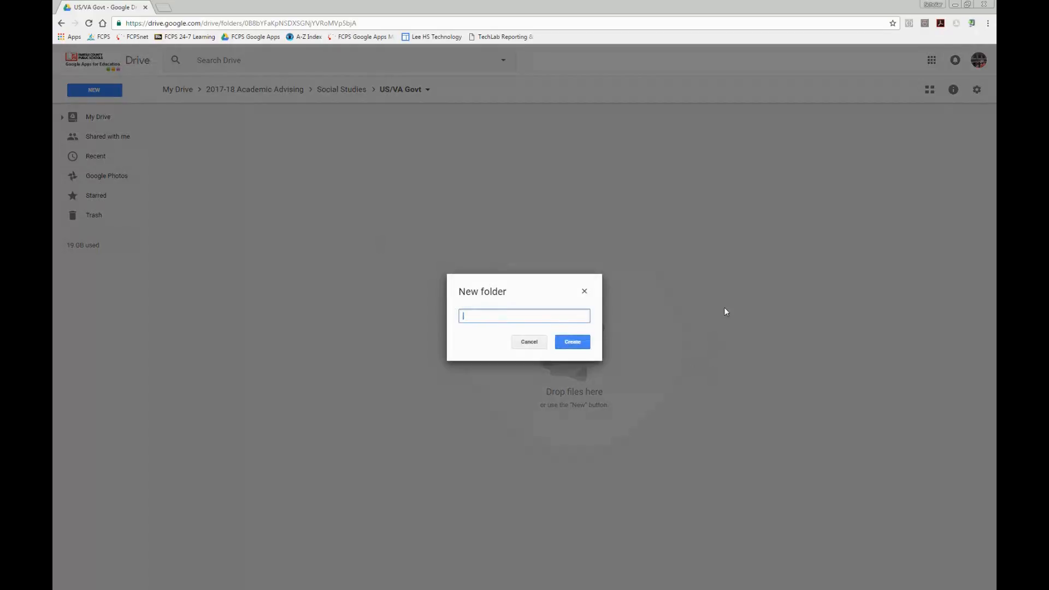
pyautogui.write('US/VA Govt')
pyautogui.click(579, 337)
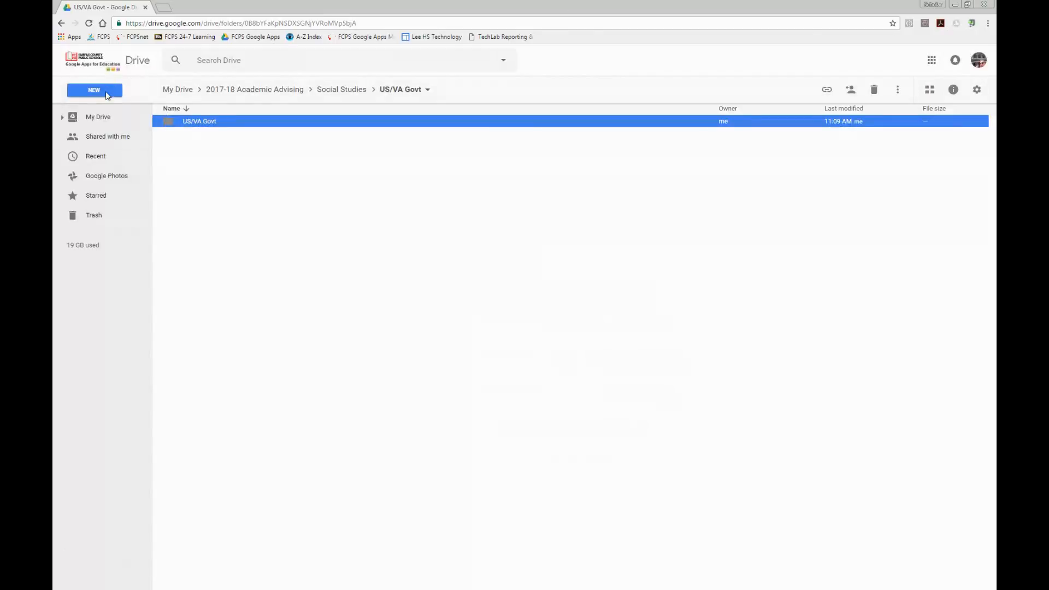
# Step: Create a second subfolder named "US Govt AP" in the US/VA Govt folder
pyautogui.click(108, 96)
pyautogui.click(109, 109)
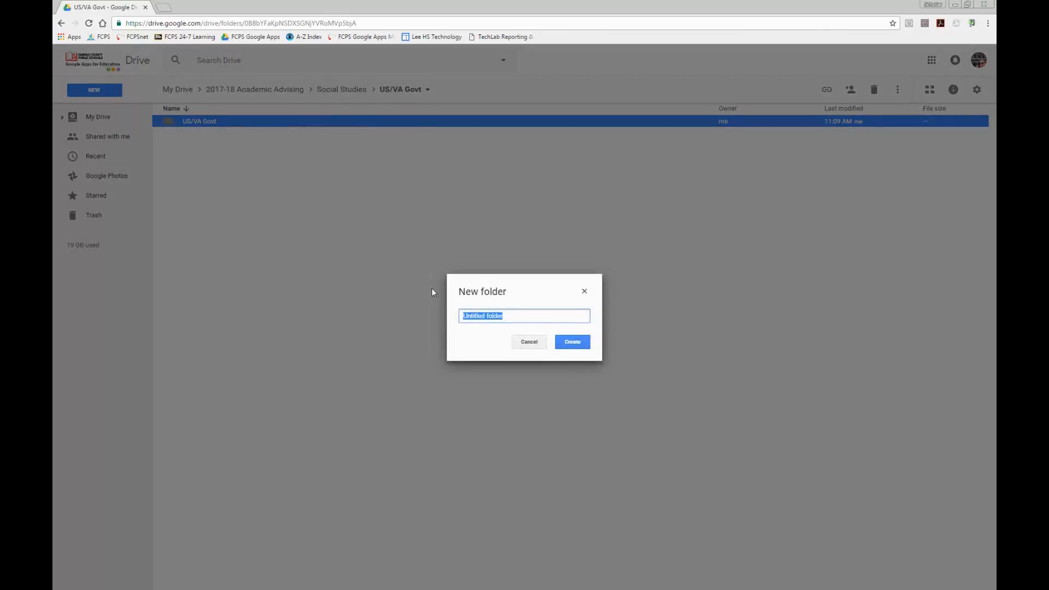
pyautogui.press('BackSpace')
pyautogui.write('US Govt AP')
pyautogui.click(571, 342)
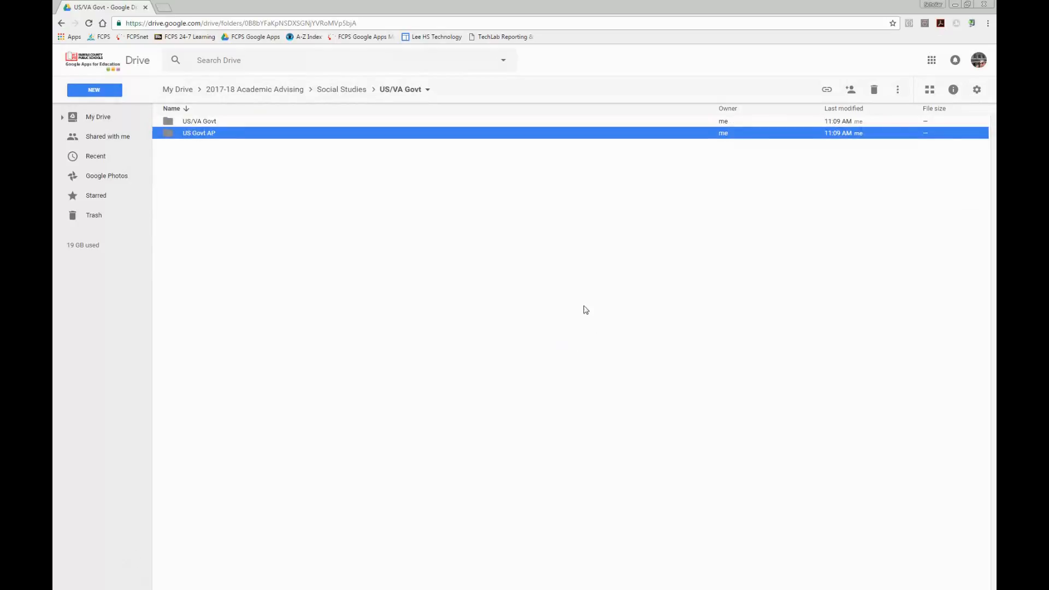
# Step: Open the nested US/VA Govt subfolder
pyautogui.doubleClick(198, 121)
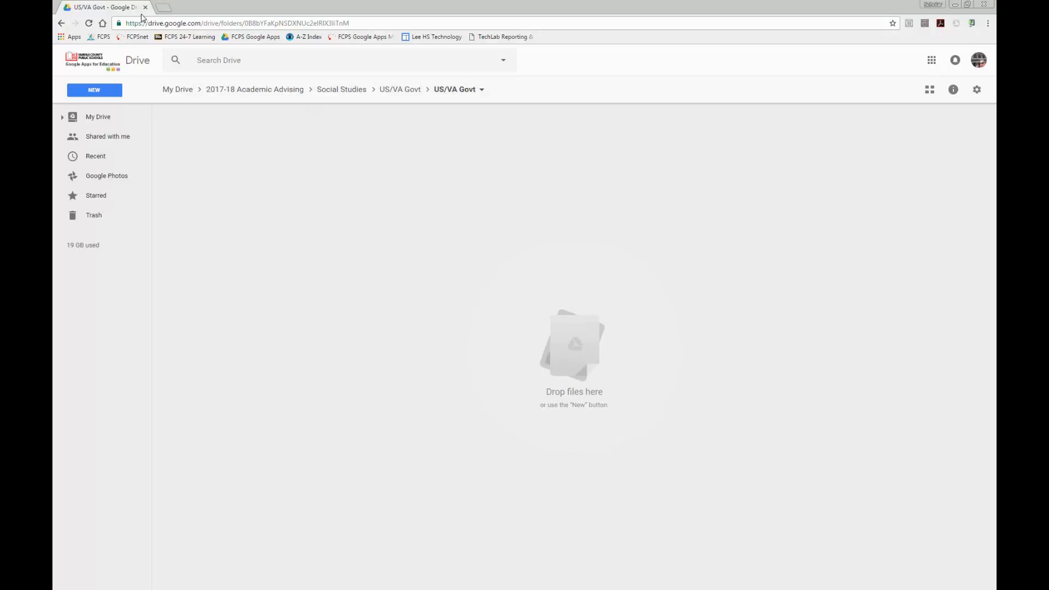
pyautogui.click(107, 92)
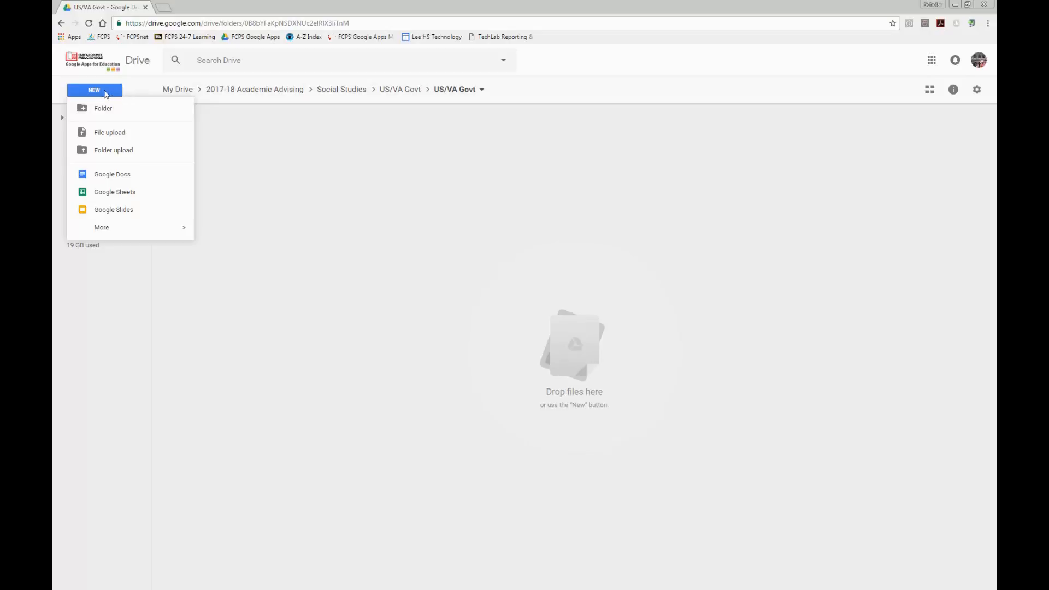
pyautogui.click(116, 135)
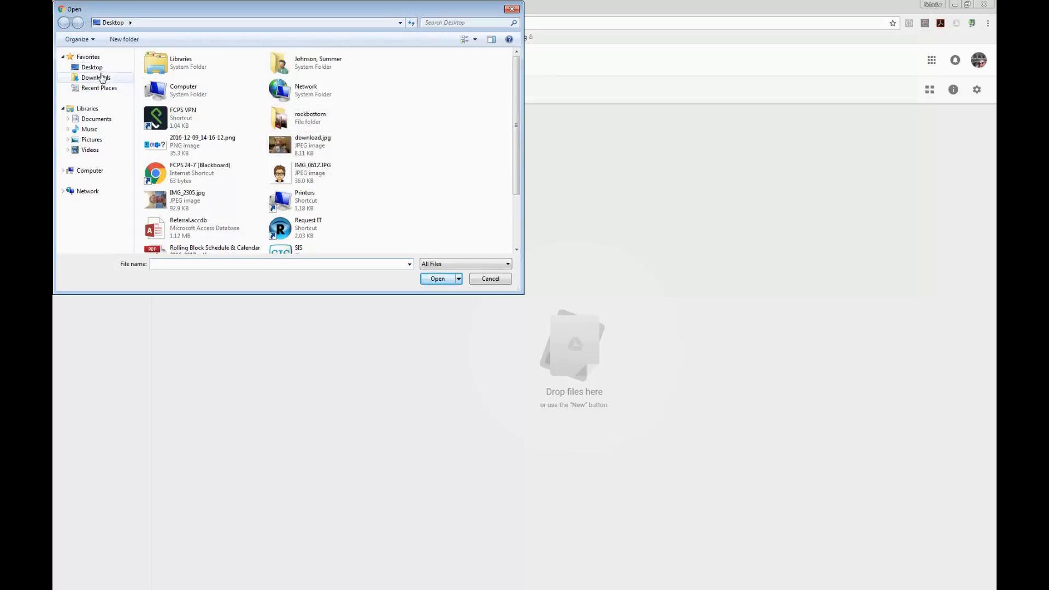
pyautogui.click(105, 122)
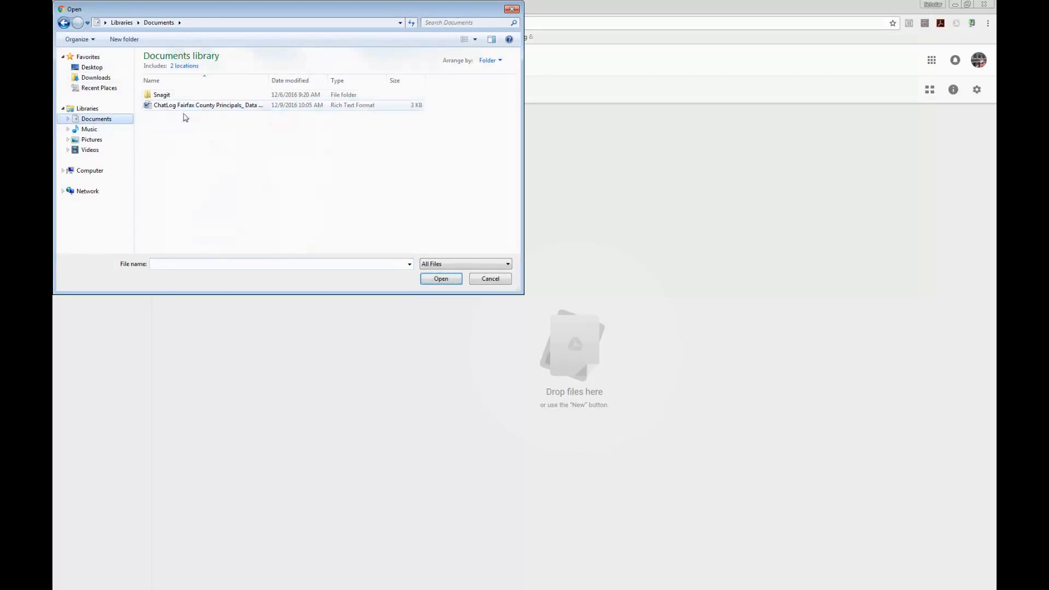
pyautogui.click(511, 9)
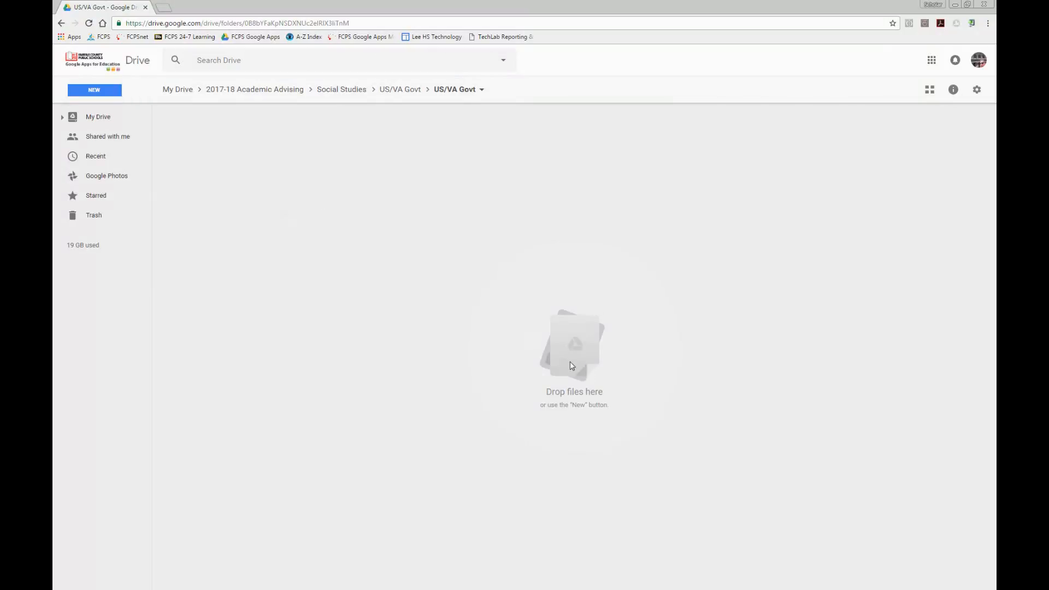
# Step: Expand the My Drive folder tree and open the sharing permission choices for the nested US/VA Govt folder
pyautogui.click(62, 118)
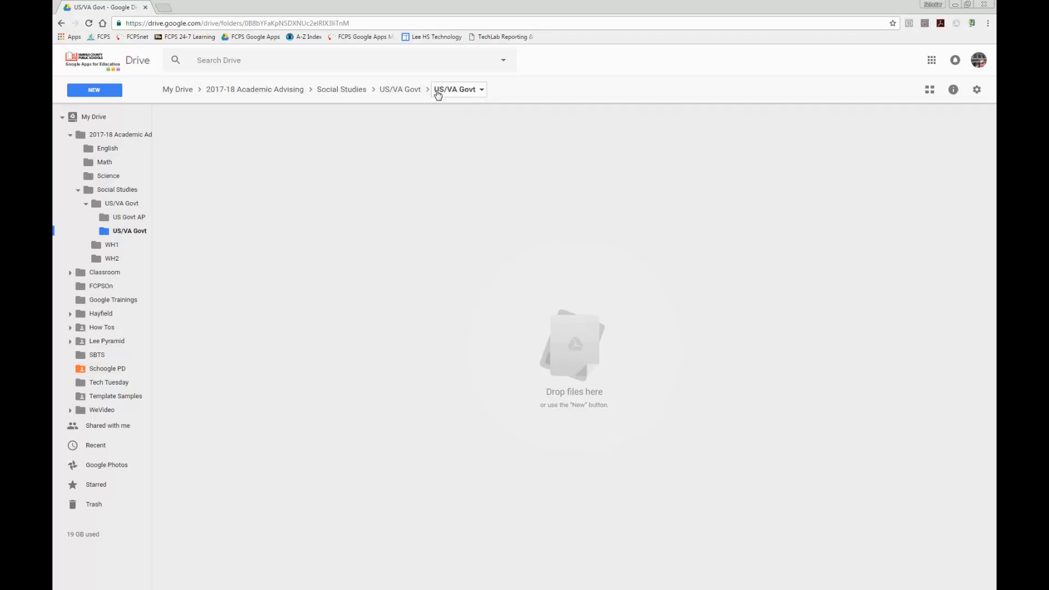
pyautogui.click(483, 92)
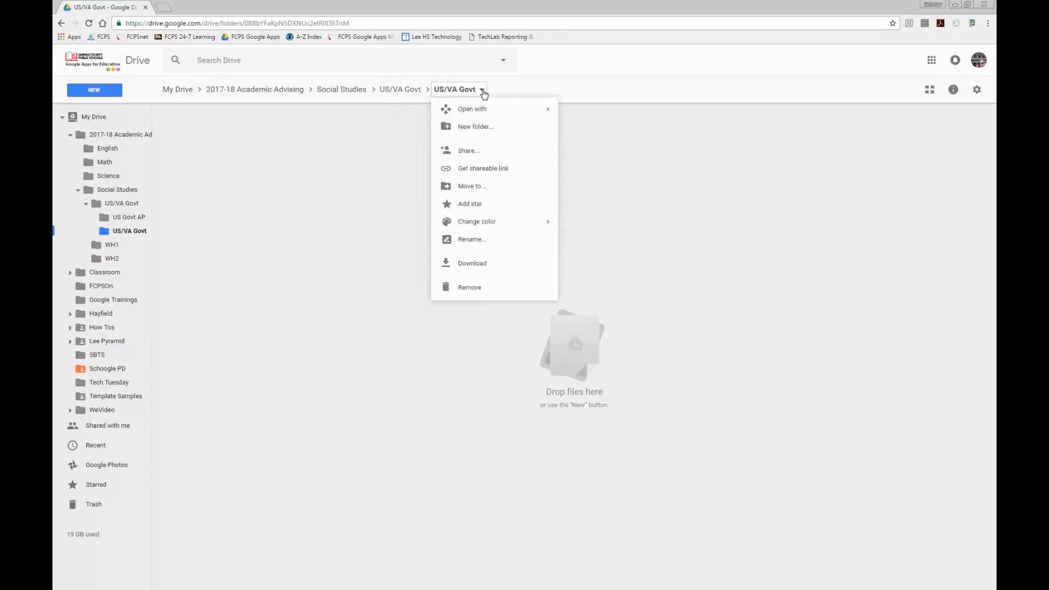
pyautogui.click(473, 155)
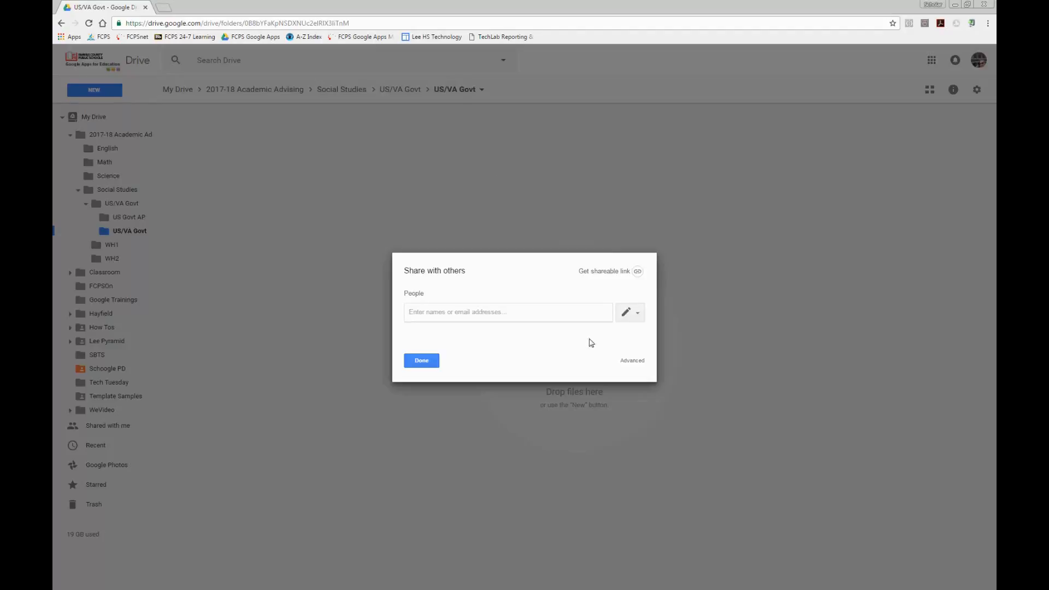
pyautogui.click(454, 310)
pyautogui.click(638, 314)
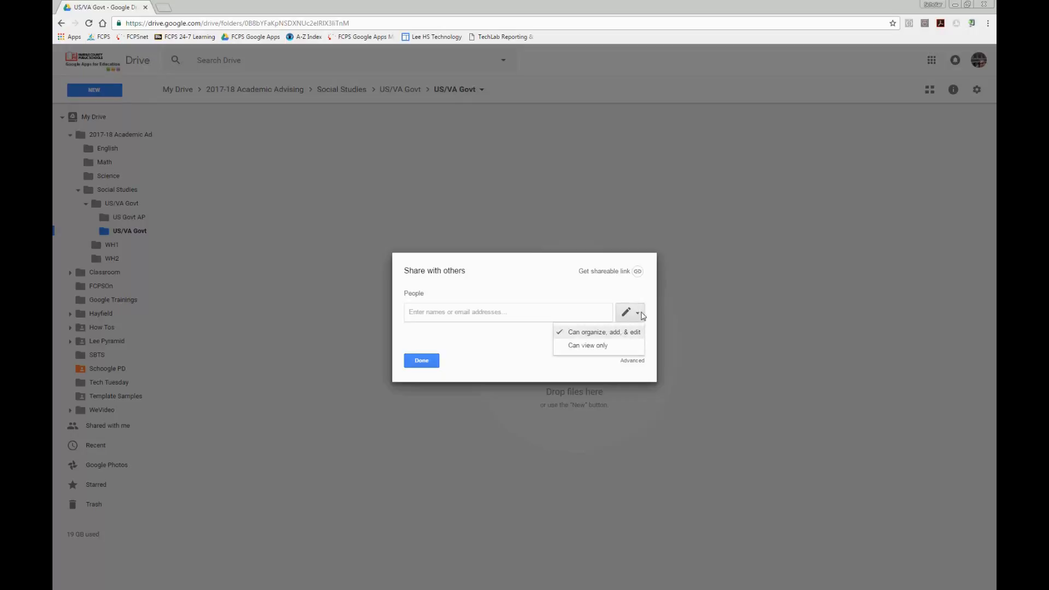